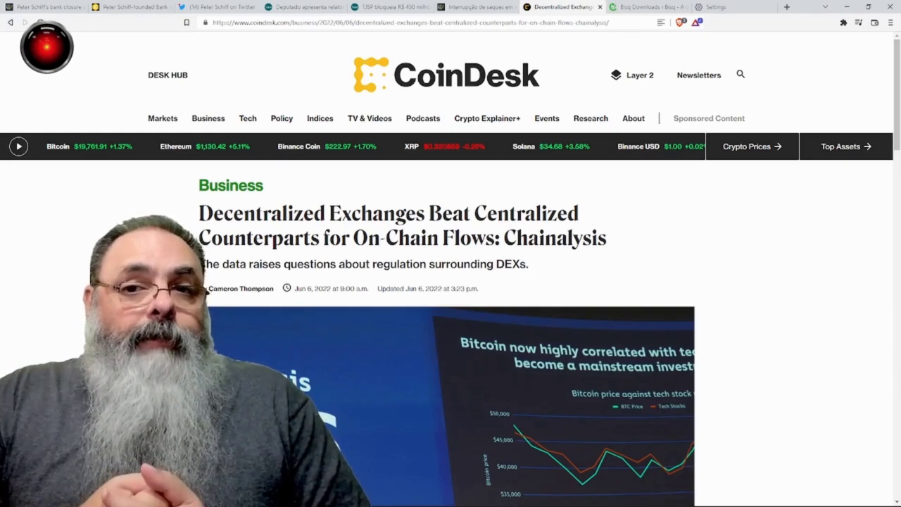
Step: Download the Windows Bisq 1.9.2 installer (.exe) from the Bisq Downloads page
click(644, 7)
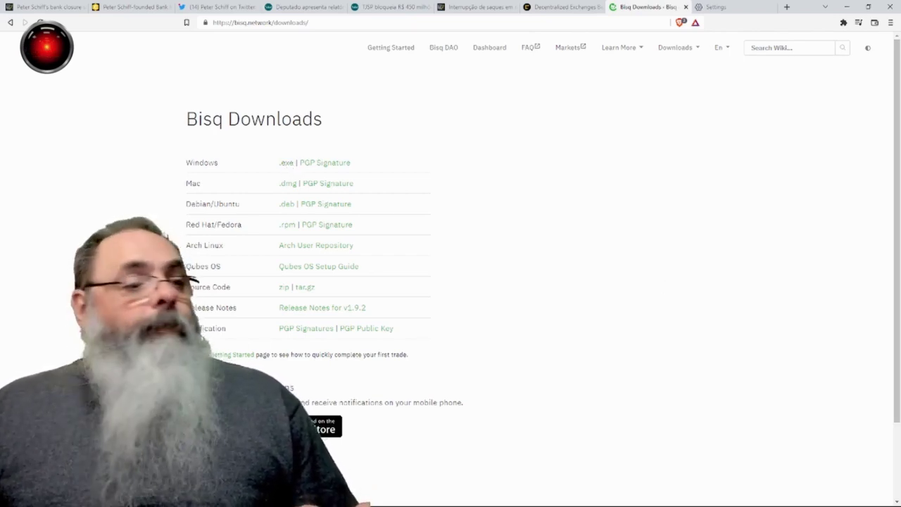
click(287, 167)
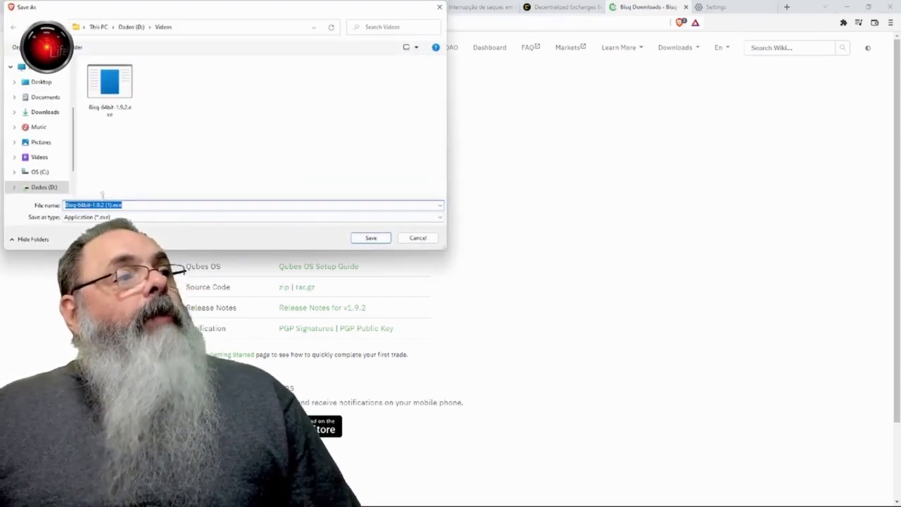
Step: Skip the duplicate download and install Bisq into its existing default folder
click(418, 238)
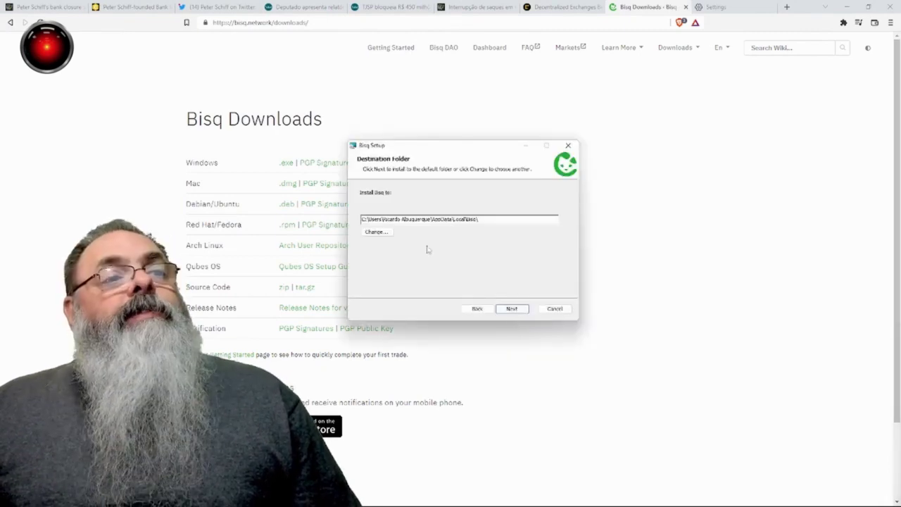
click(504, 308)
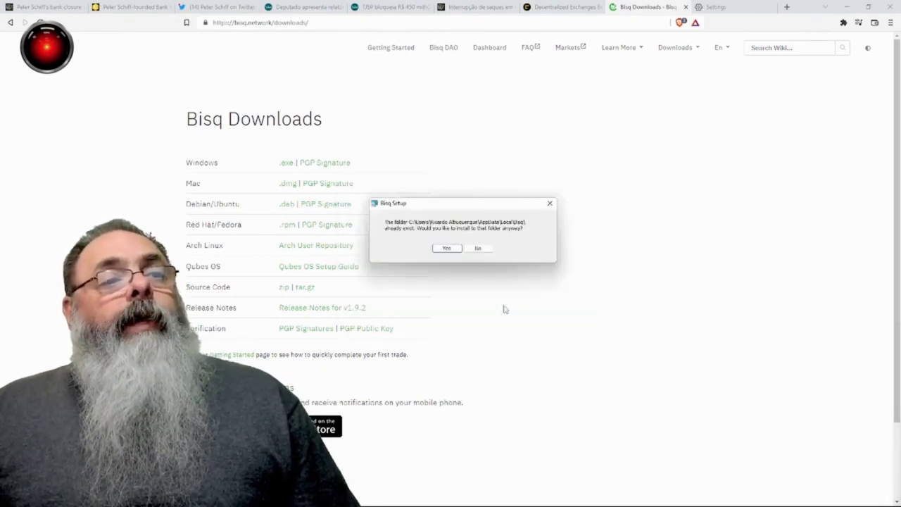
click(442, 251)
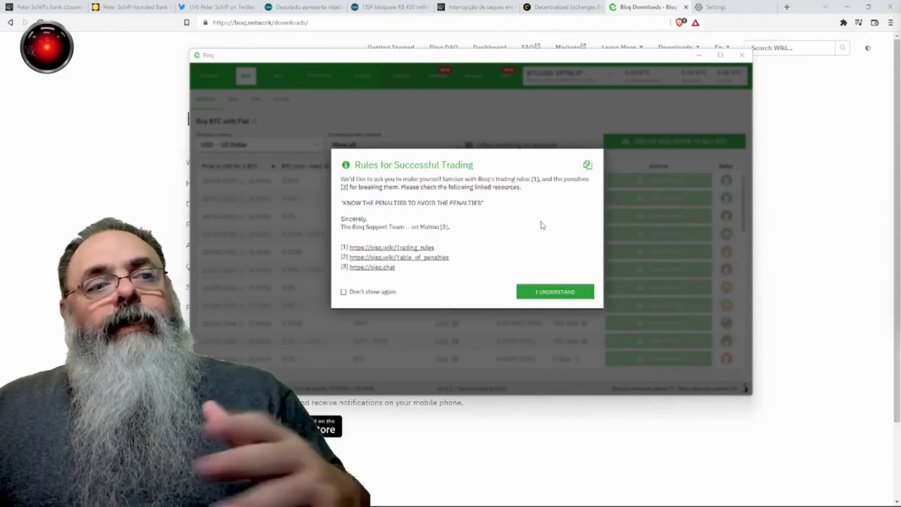
Step: Permanently dismiss the trading-rules notice, view the Market offer book, then return to Buy offers
click(366, 295)
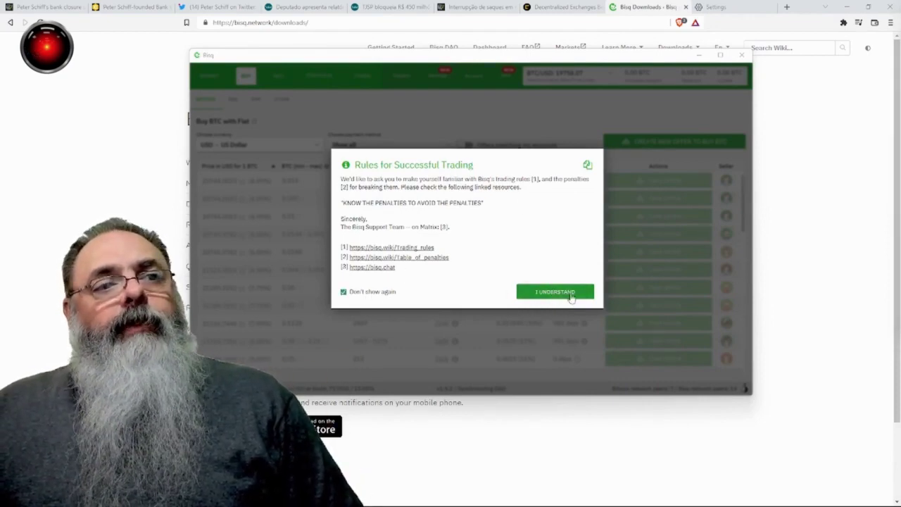
click(569, 296)
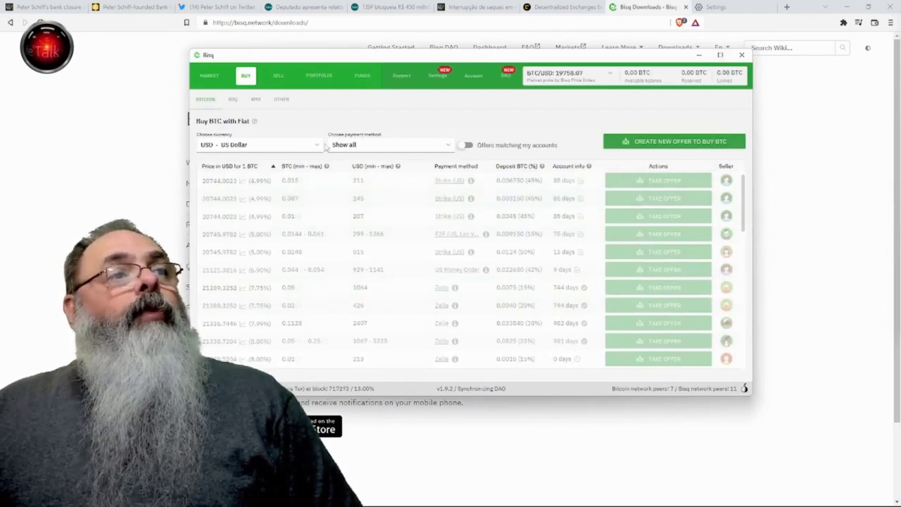
click(205, 76)
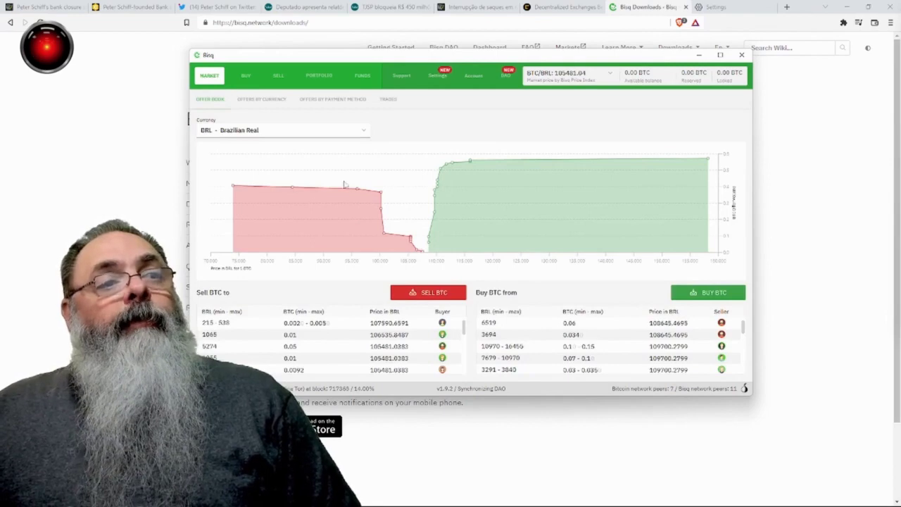
click(243, 79)
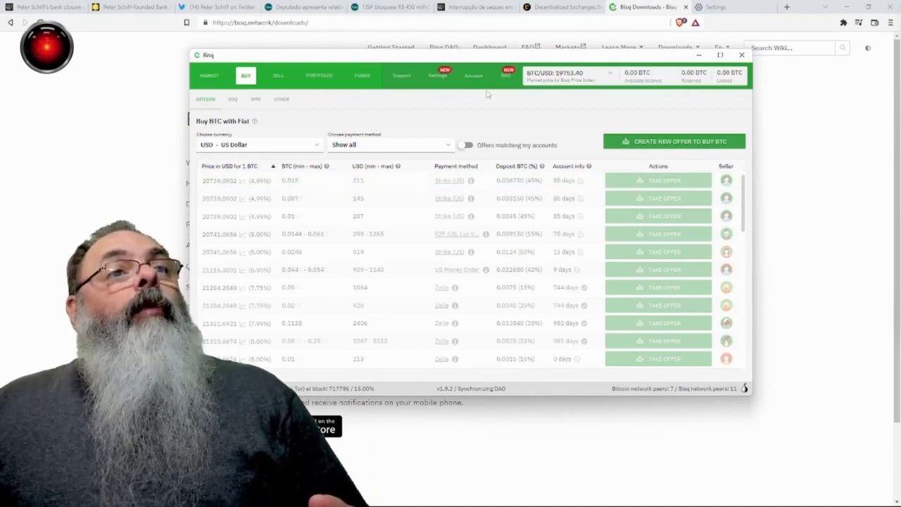
Step: Start a new national currency account in Account, choosing Pix as the payment method
click(475, 78)
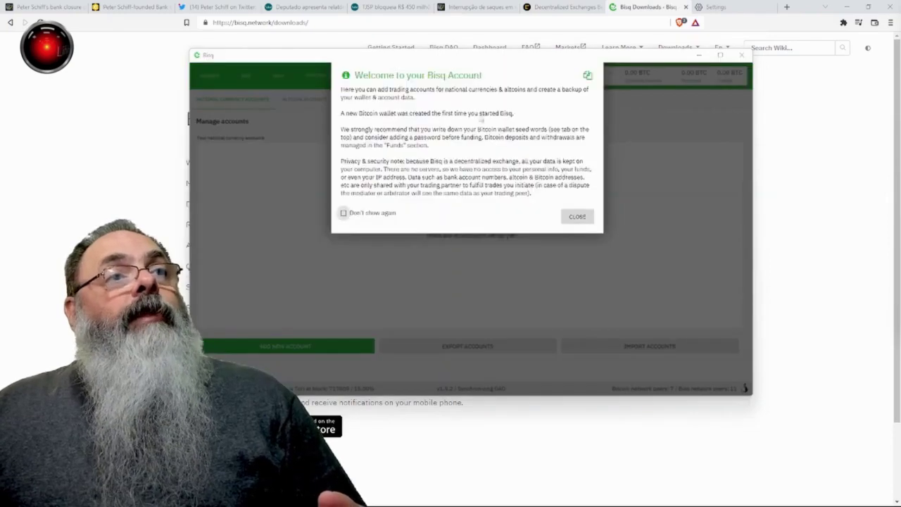
click(580, 219)
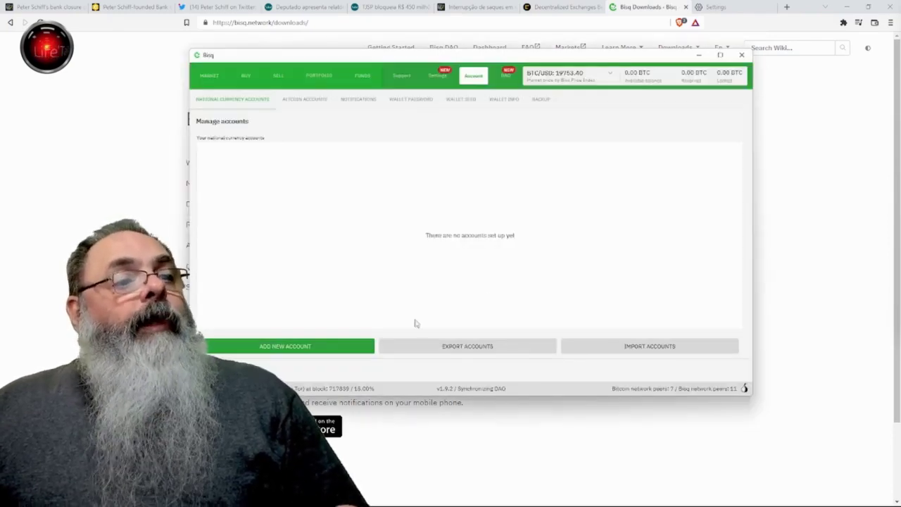
click(329, 345)
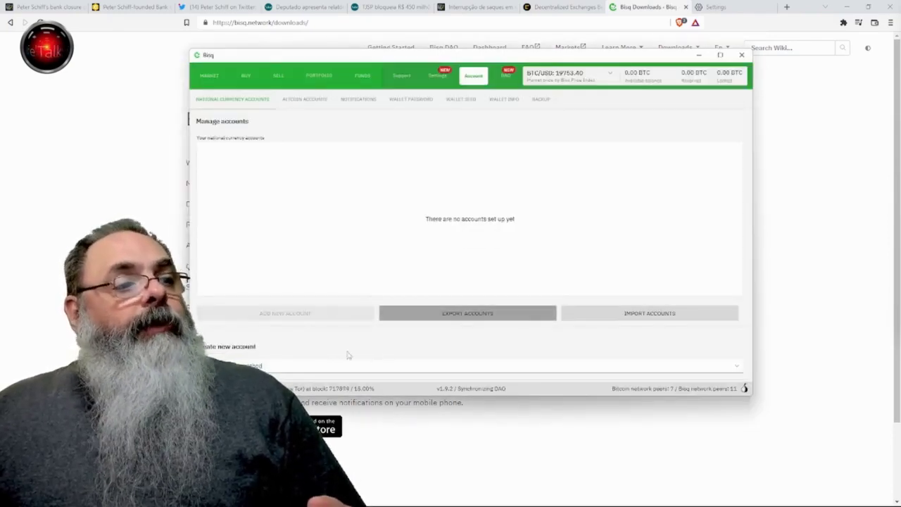
click(338, 366)
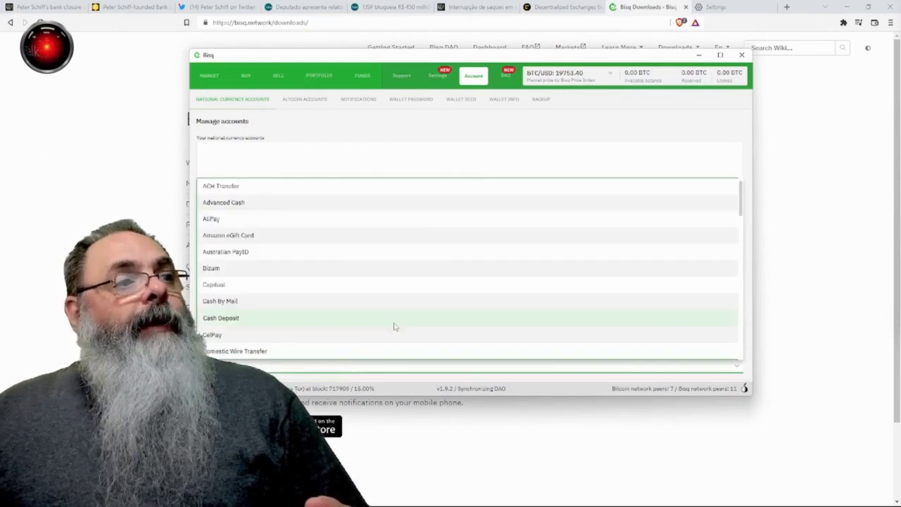
scroll(404, 312, down, 3)
scroll(402, 312, down, 3)
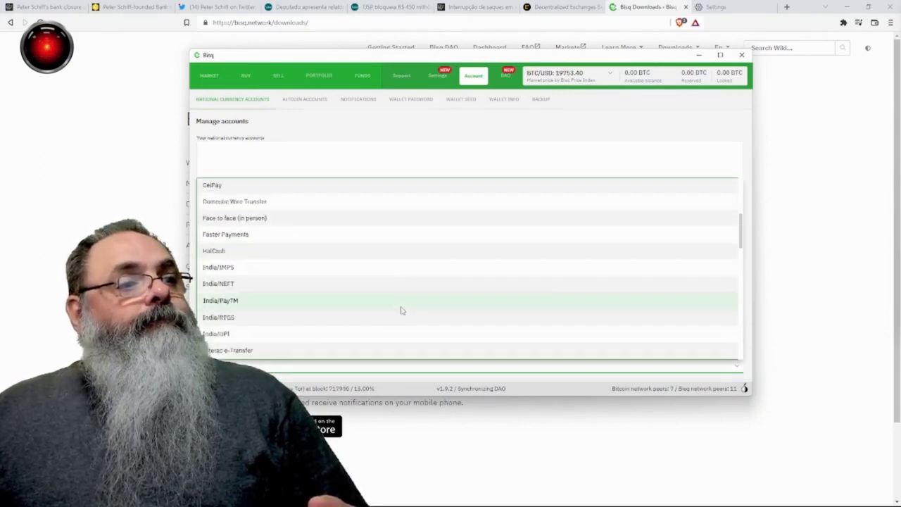
scroll(401, 311, down, 3)
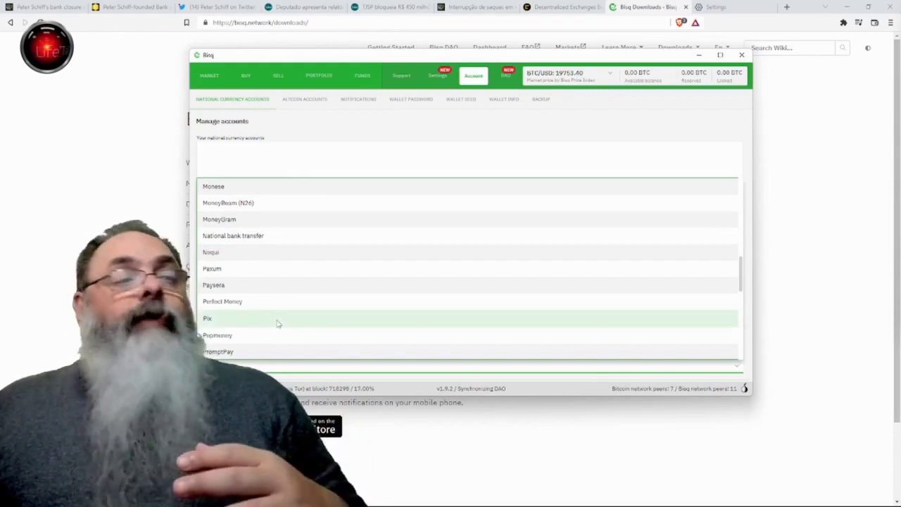
click(276, 321)
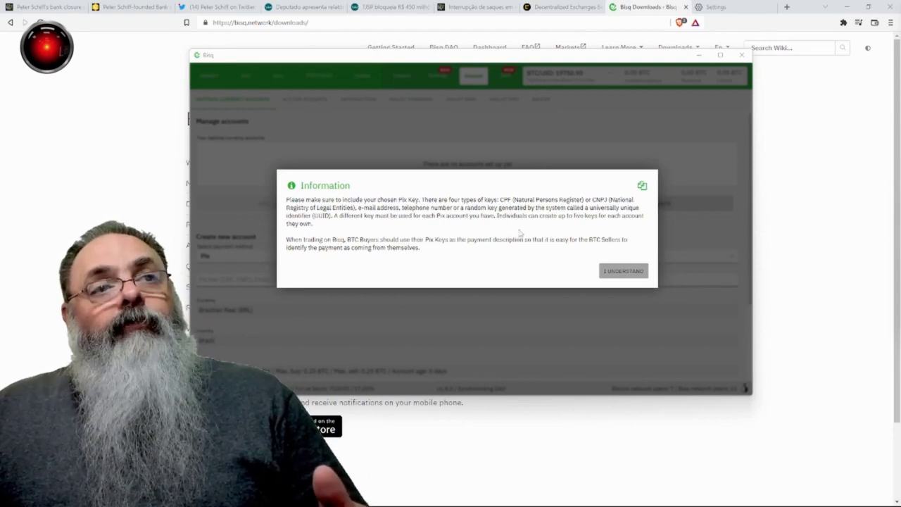
Step: Acknowledge the Pix key notice and enter an e-mail address as the Pix key
click(611, 273)
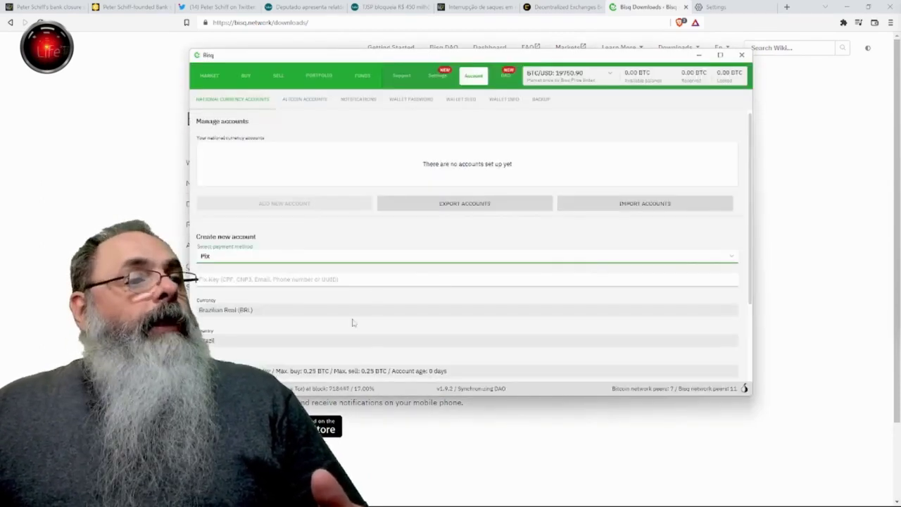
scroll(327, 293, down, 1)
click(289, 266)
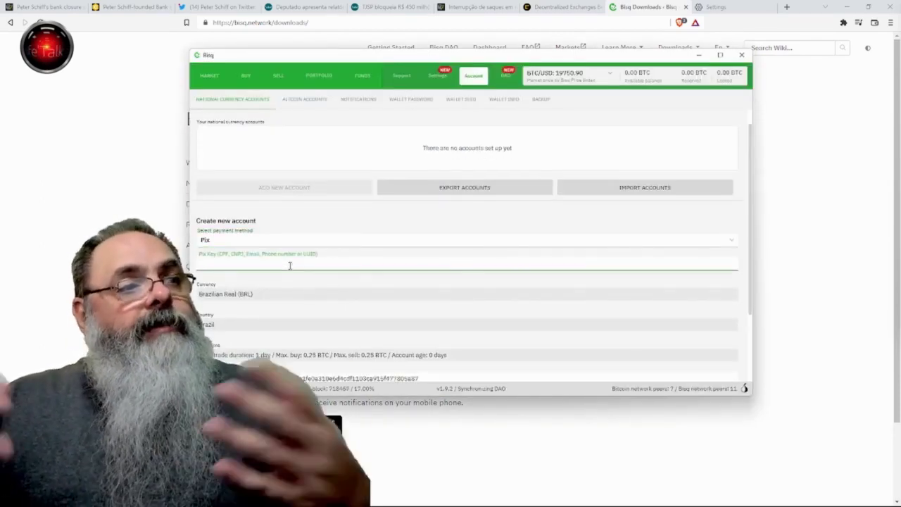
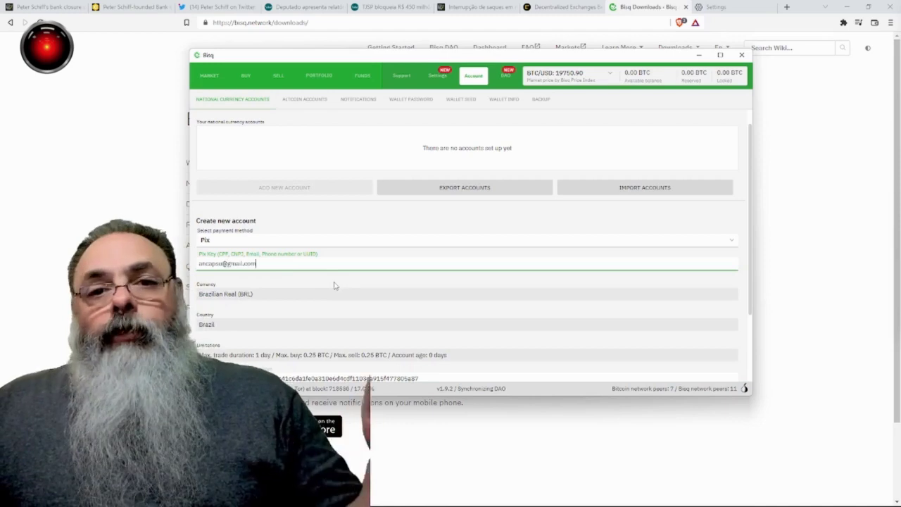
Step: Save the Pix account and dismiss the chargeback-risk and security notices
scroll(332, 287, down, 1)
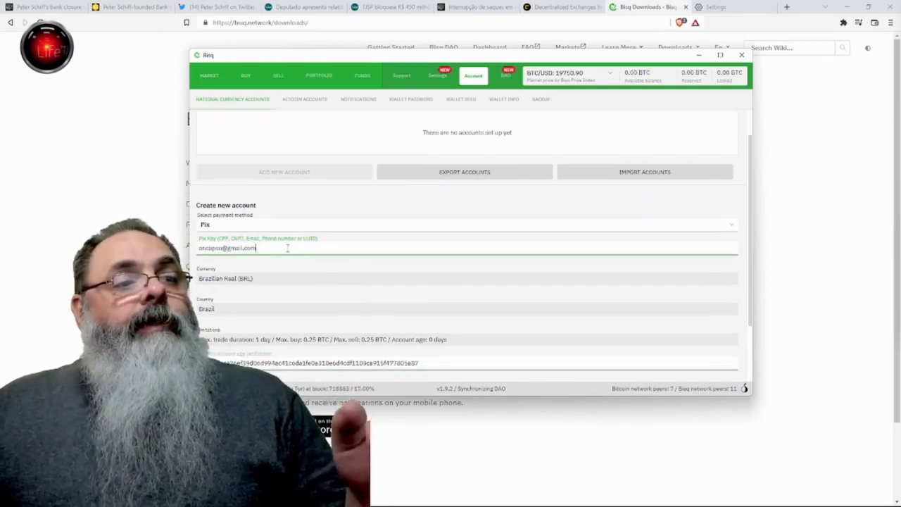
scroll(297, 259, down, 1)
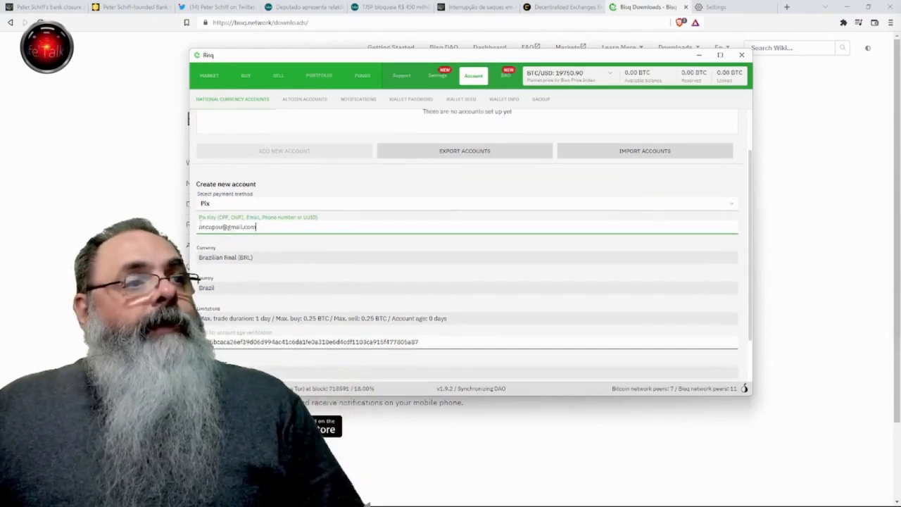
scroll(285, 266, down, 1)
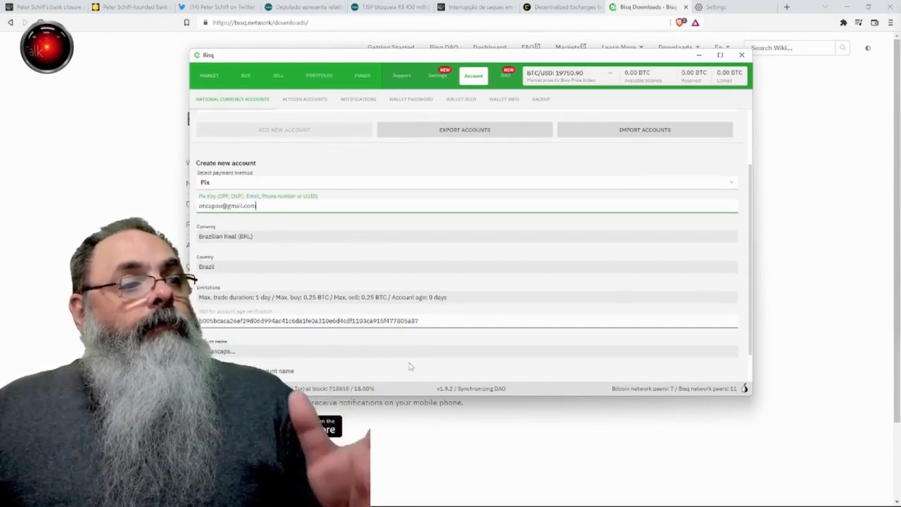
scroll(408, 366, down, 1)
scroll(350, 361, down, 1)
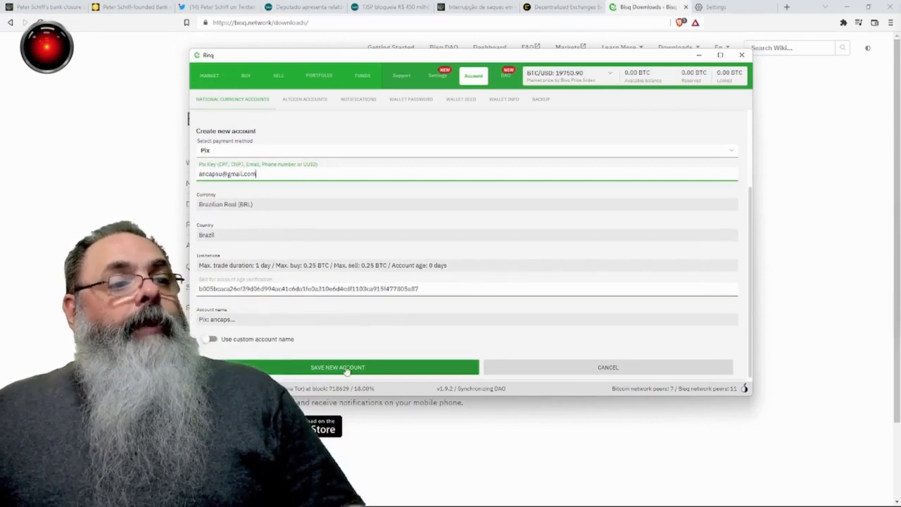
click(346, 371)
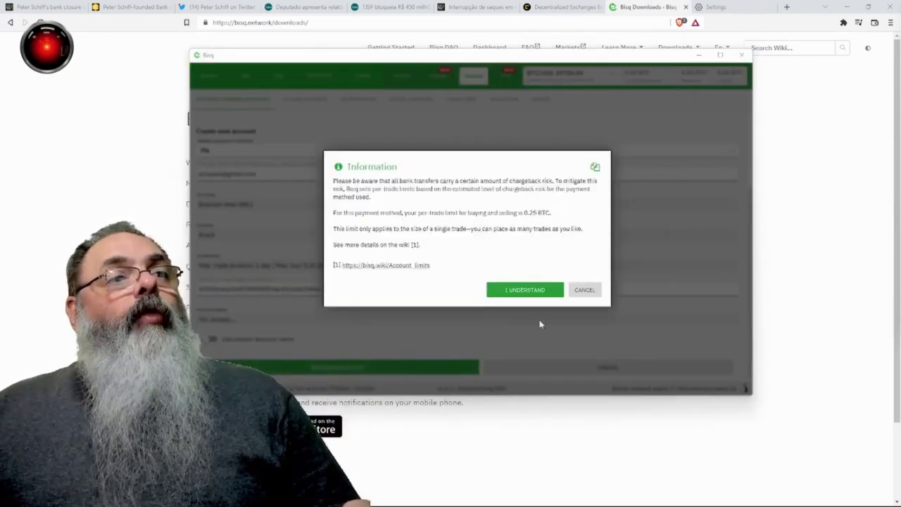
click(524, 290)
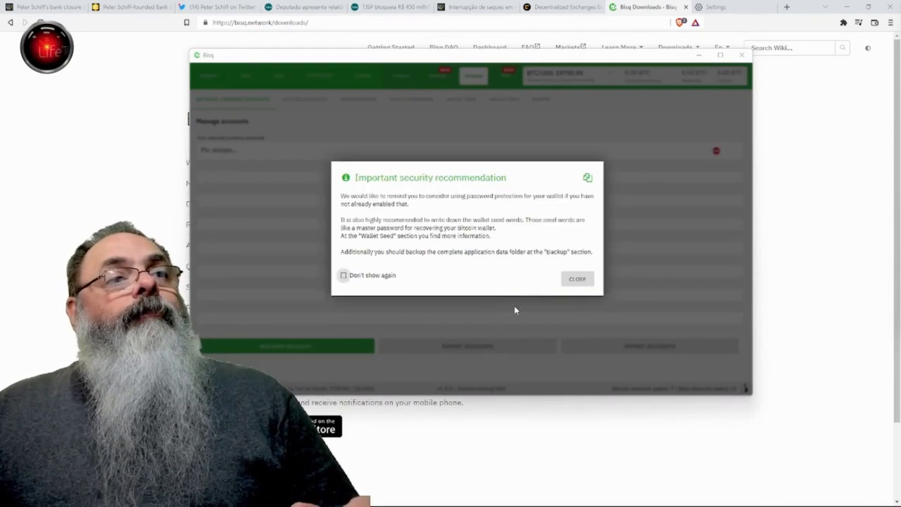
click(576, 279)
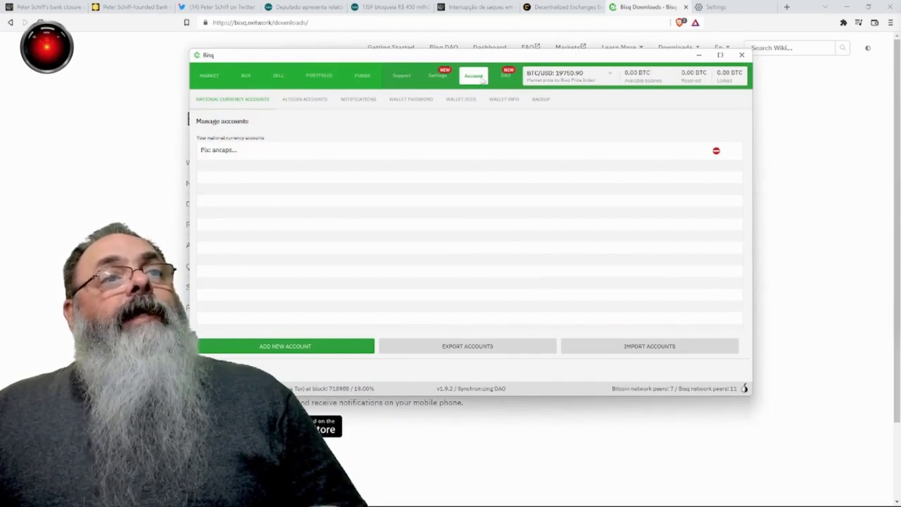
Step: Start another national currency account using National bank transfer as the payment method
click(304, 350)
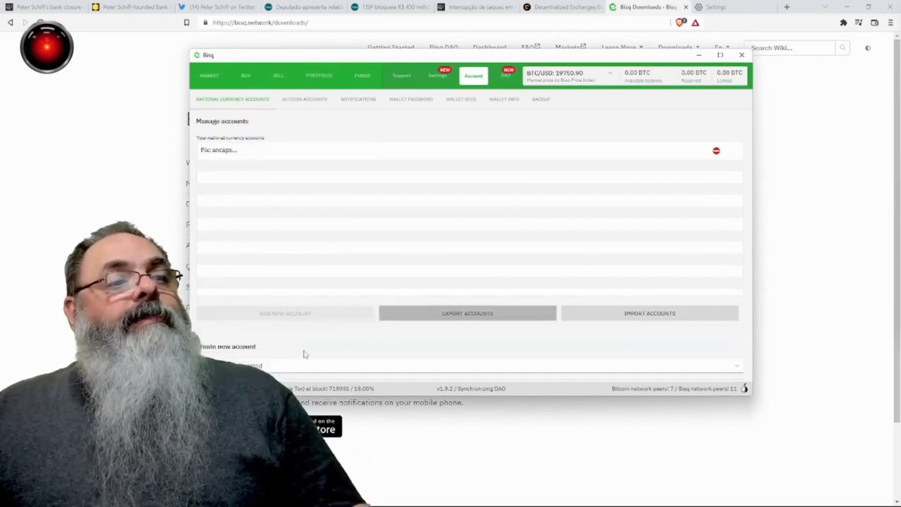
click(370, 366)
scroll(379, 338, down, 5)
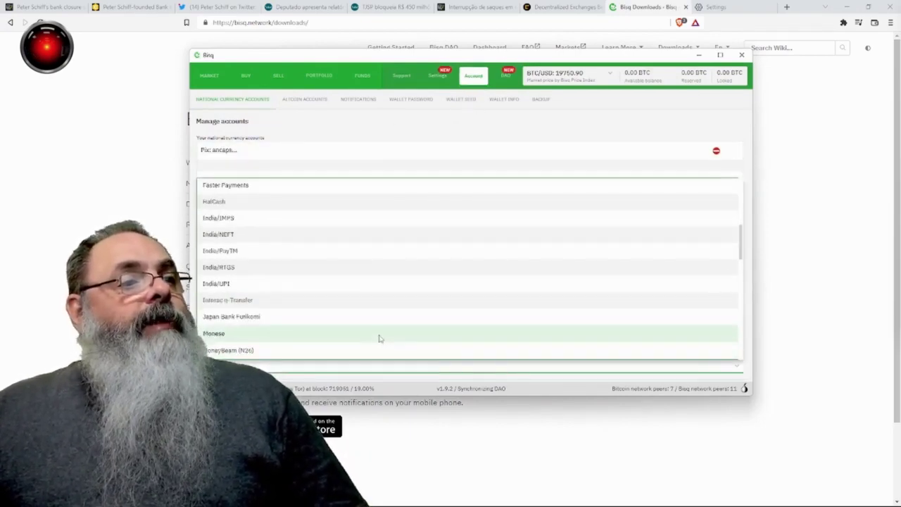
scroll(376, 336, down, 3)
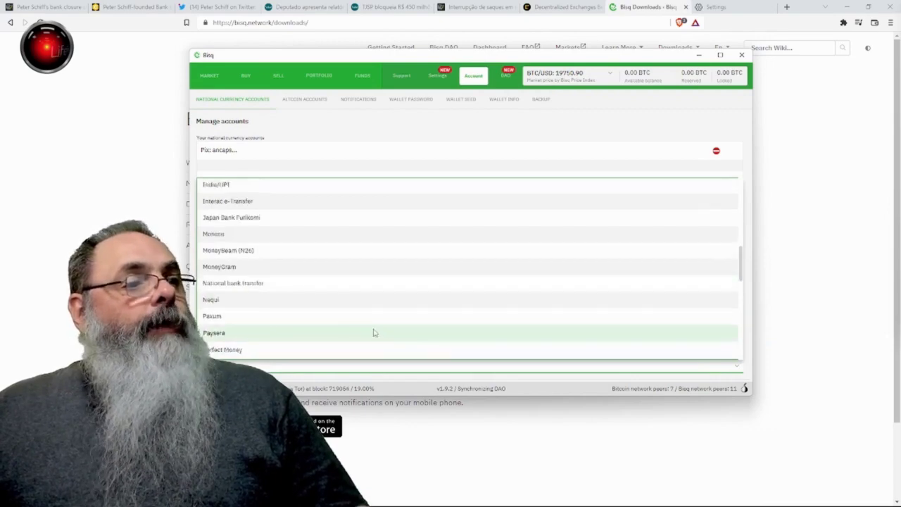
click(317, 284)
Step: Set region Americas, country Brazil (BR) and currency Brazilian Real, then review the form
click(246, 286)
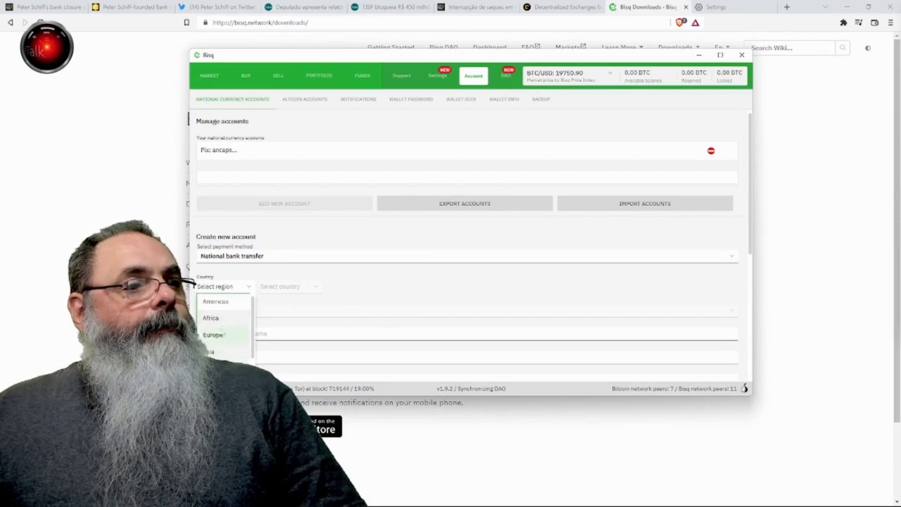
click(234, 301)
click(316, 288)
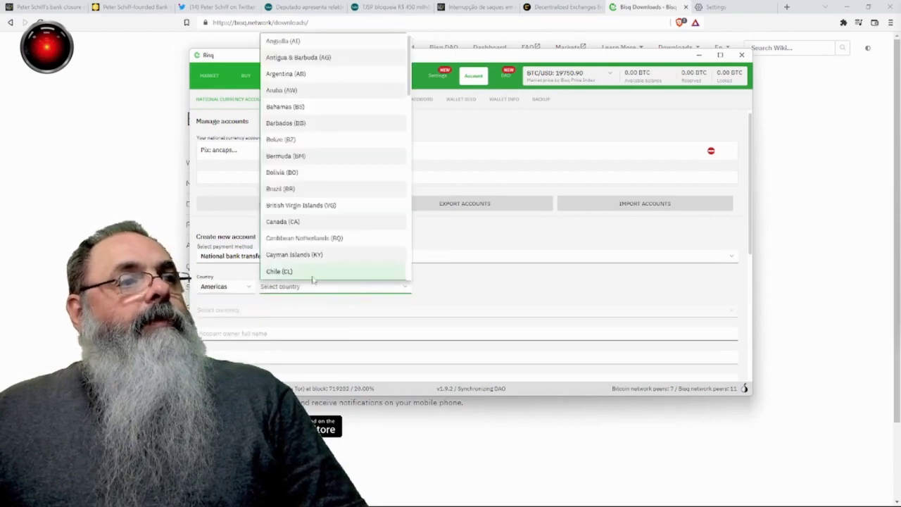
click(326, 190)
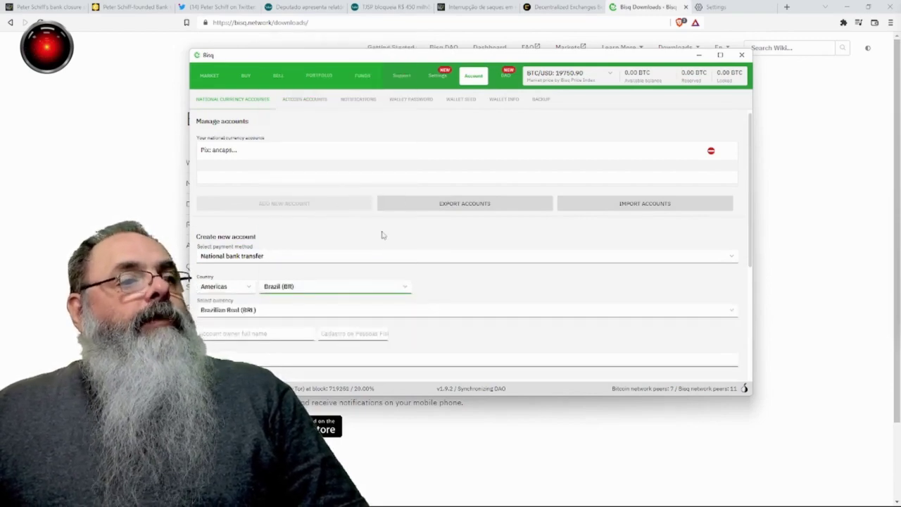
click(346, 310)
click(346, 317)
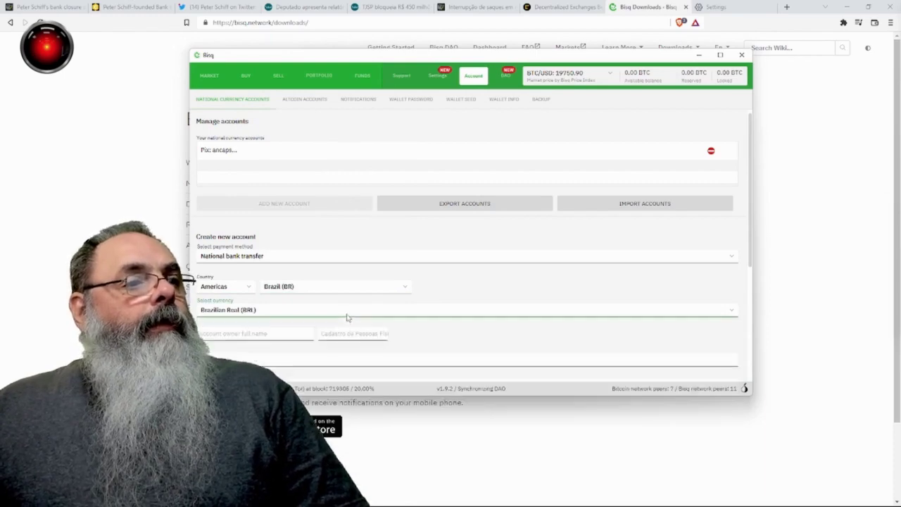
click(302, 336)
scroll(434, 326, down, 3)
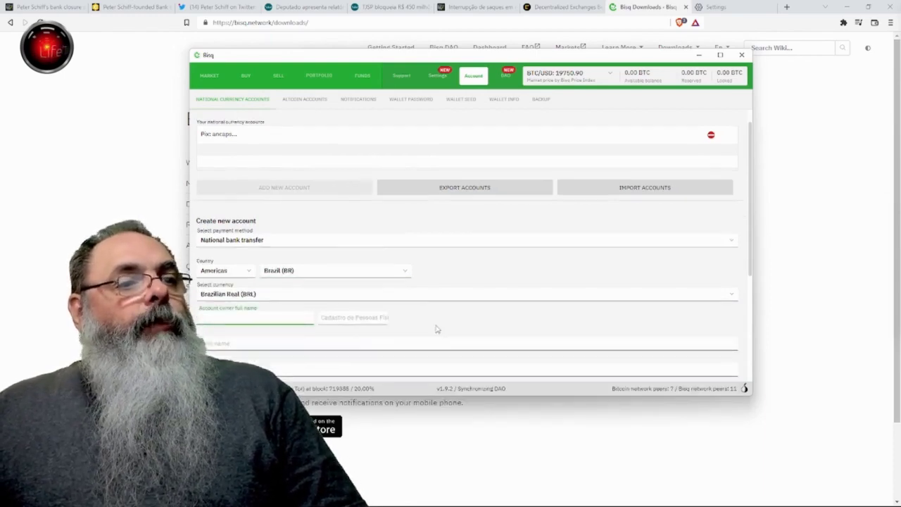
scroll(386, 321, down, 2)
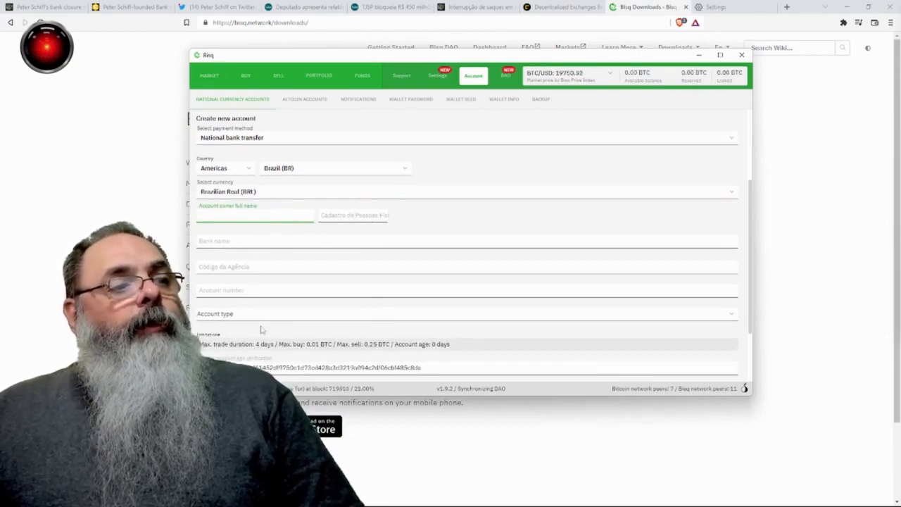
scroll(296, 303, down, 1)
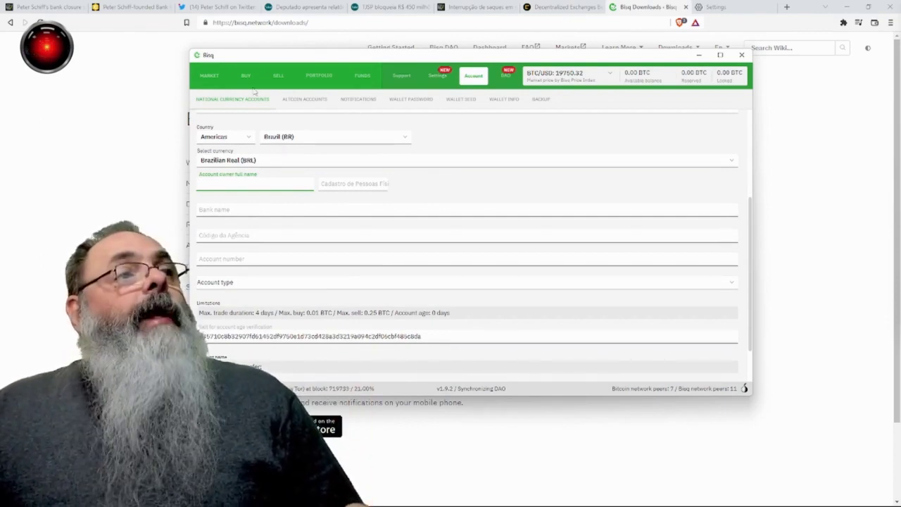
Step: Show the Buy BTC offers priced in BRL - Brazilian Real
click(245, 77)
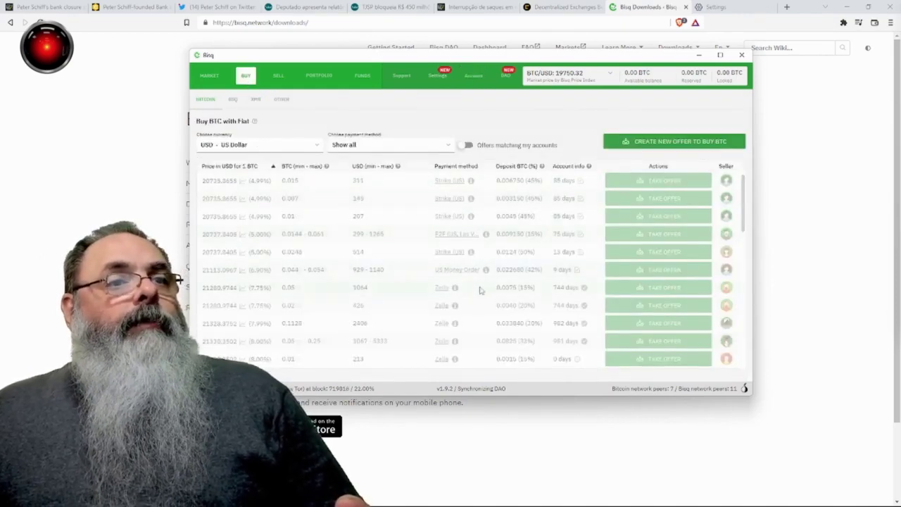
click(316, 147)
click(285, 204)
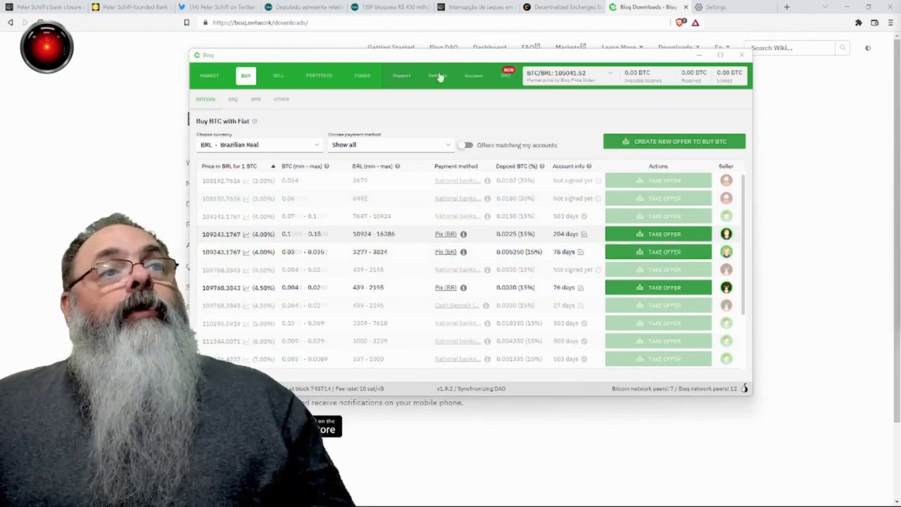
Step: Switch the interface language to português (Brasil) and dismiss the restart and mediation notices
click(437, 76)
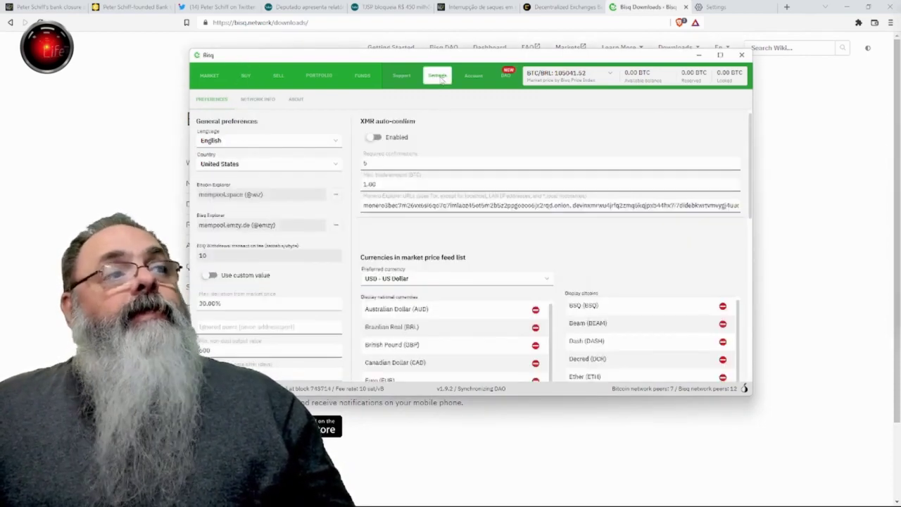
click(336, 144)
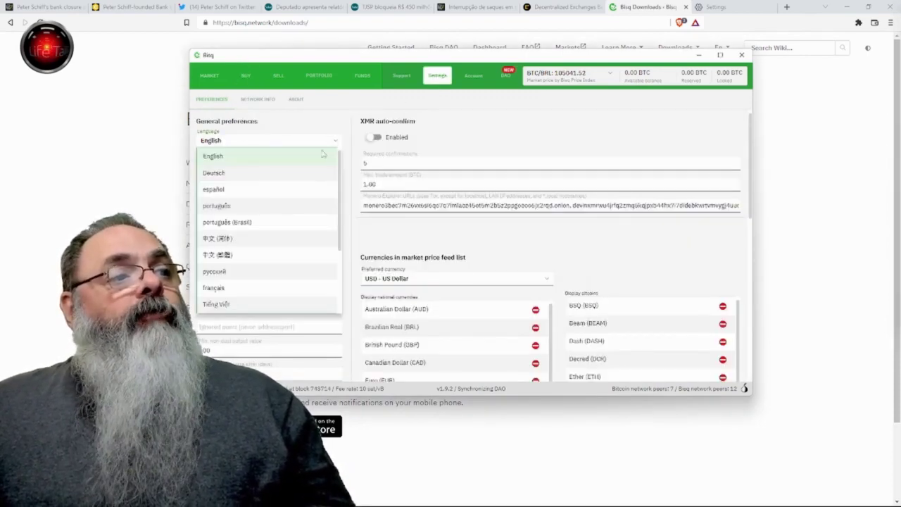
click(286, 223)
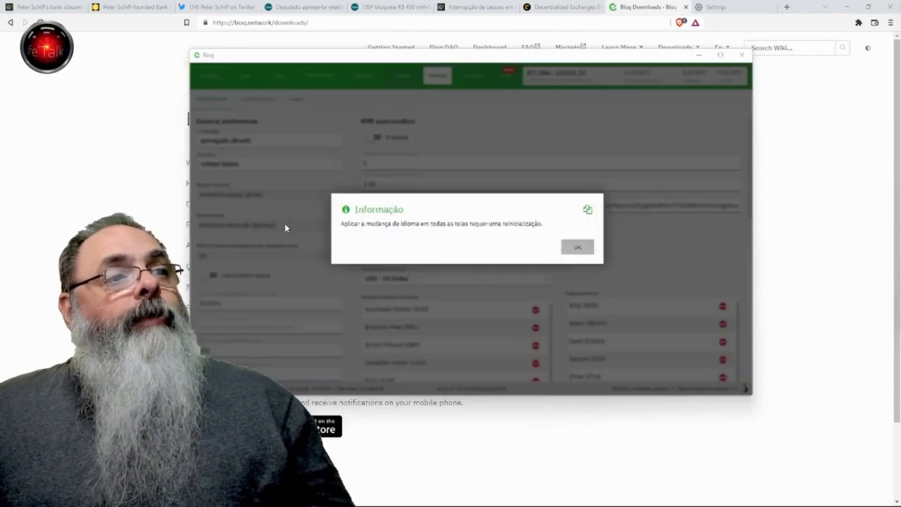
click(577, 247)
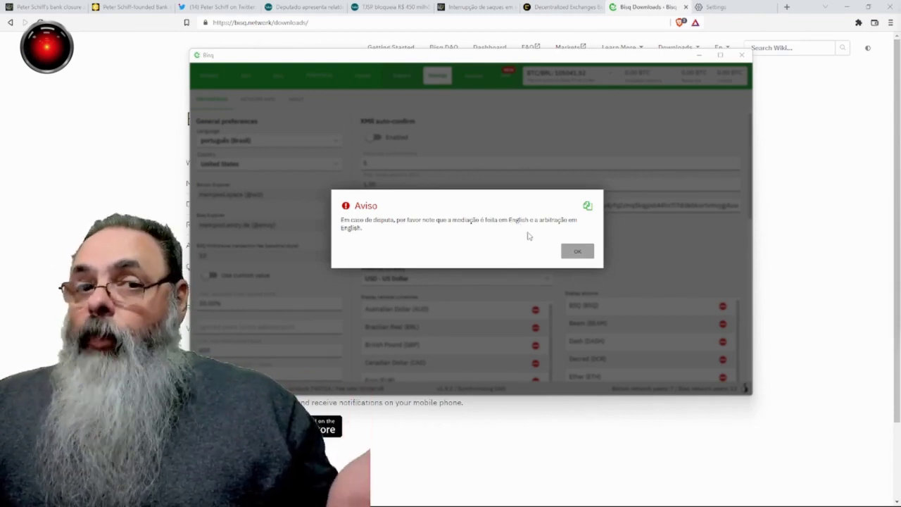
click(577, 252)
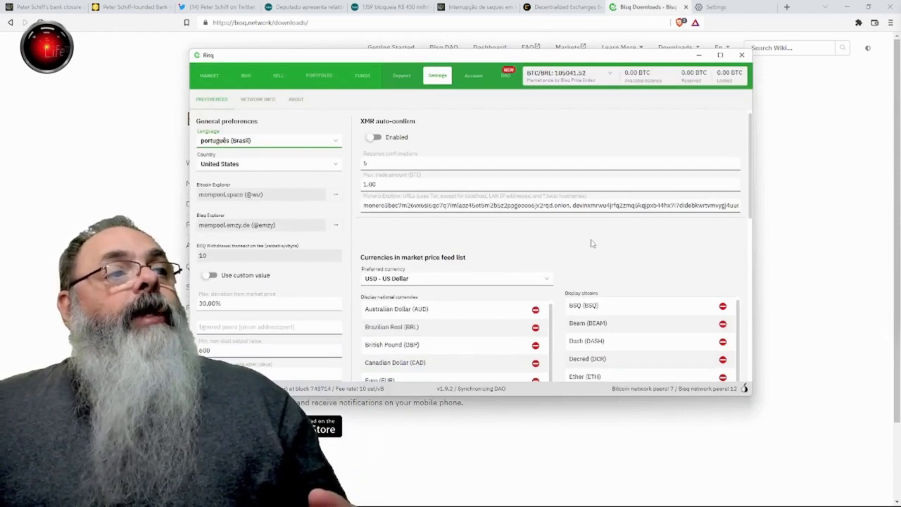
Step: Set the preferred country to Brazil and return to the Buy BTC offers
click(330, 169)
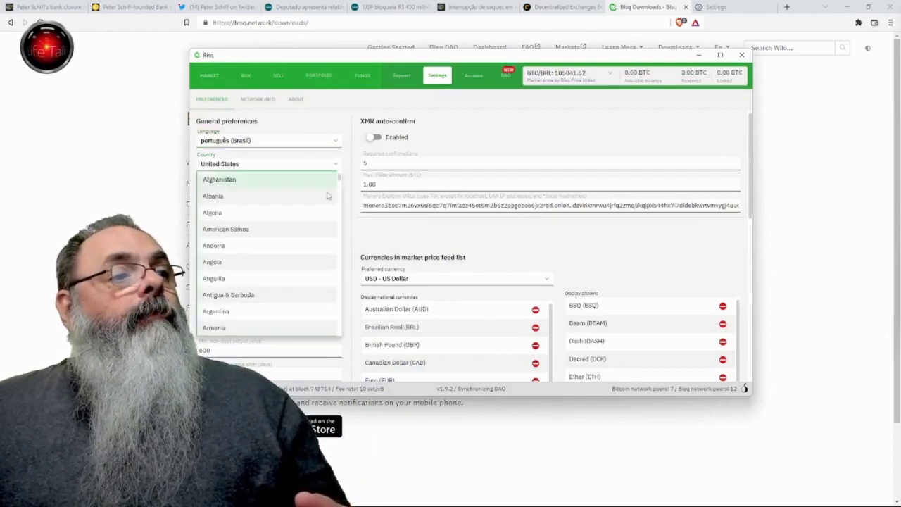
scroll(285, 247, down, 5)
scroll(285, 249, down, 3)
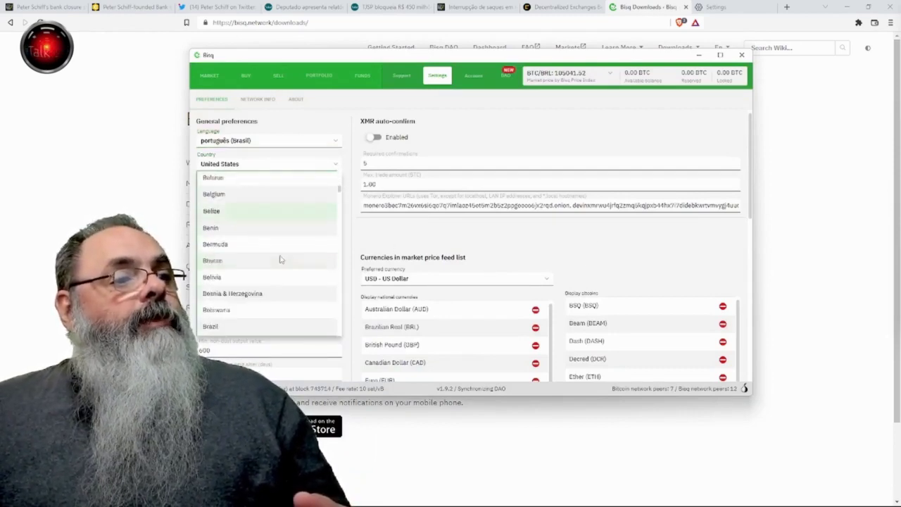
click(271, 279)
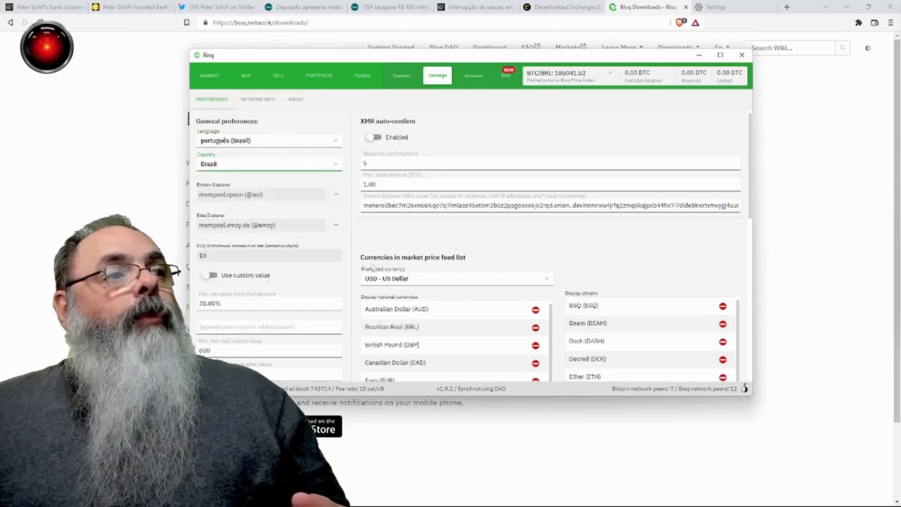
click(433, 242)
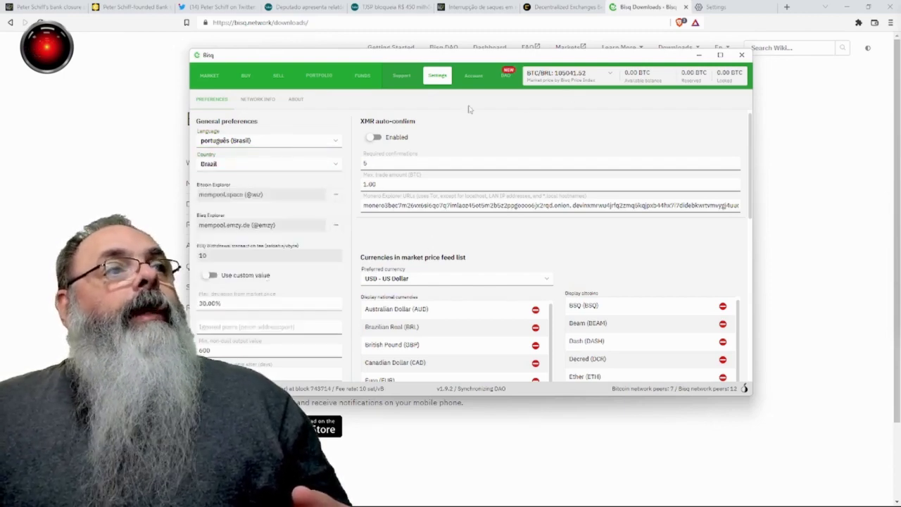
click(249, 76)
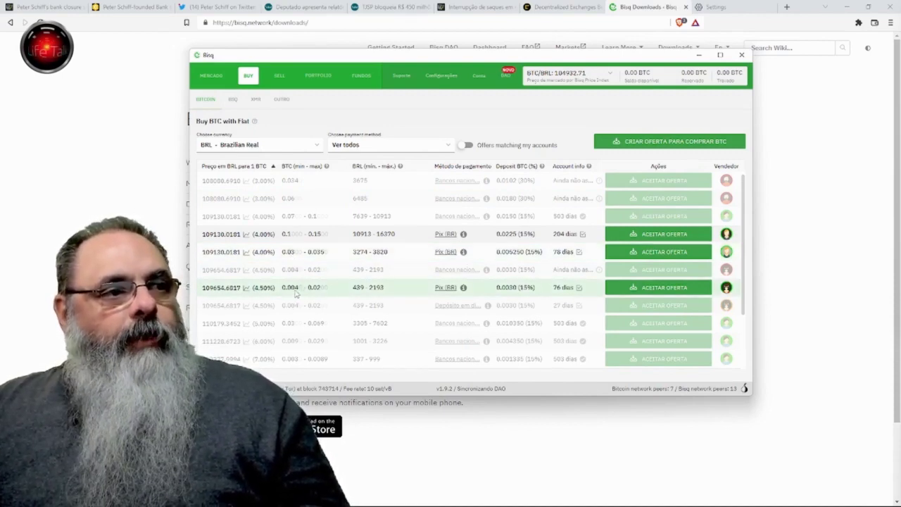
Step: Take the 4.50% Pix buy offer for 0.004 BTC and proceed to funding
click(660, 288)
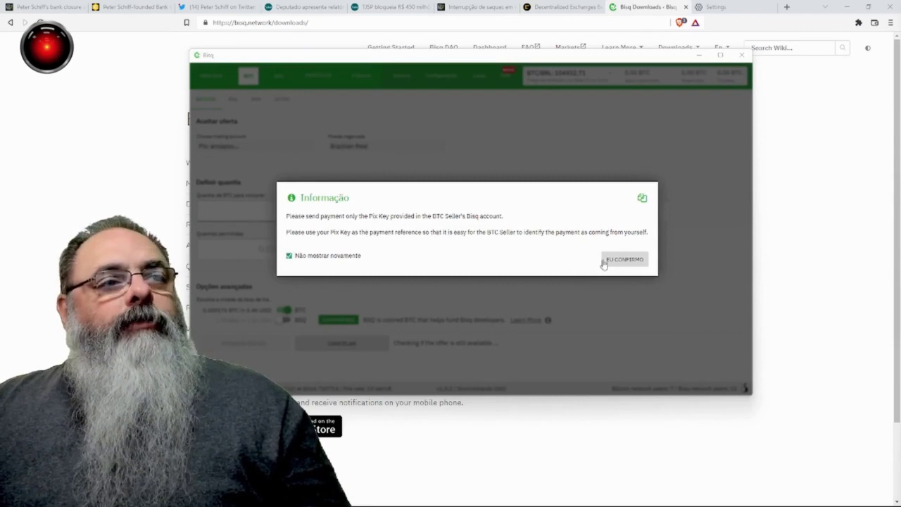
click(608, 259)
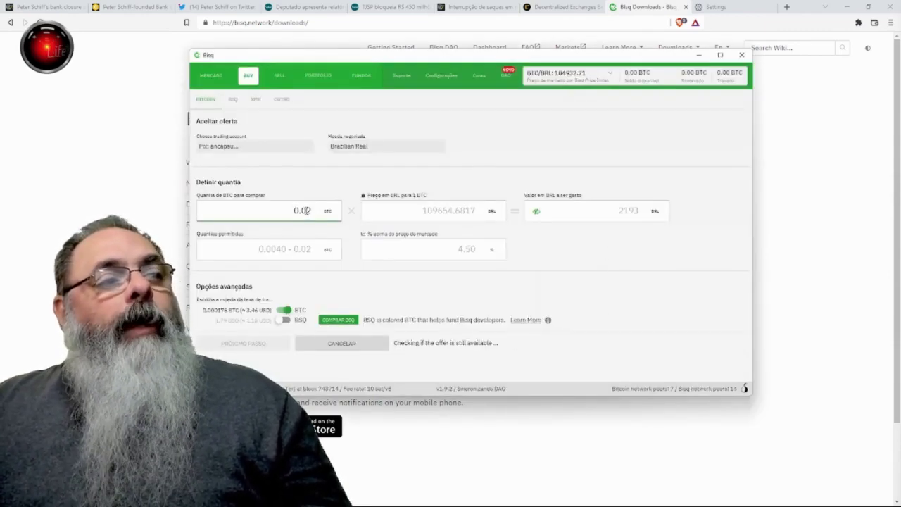
text(0)
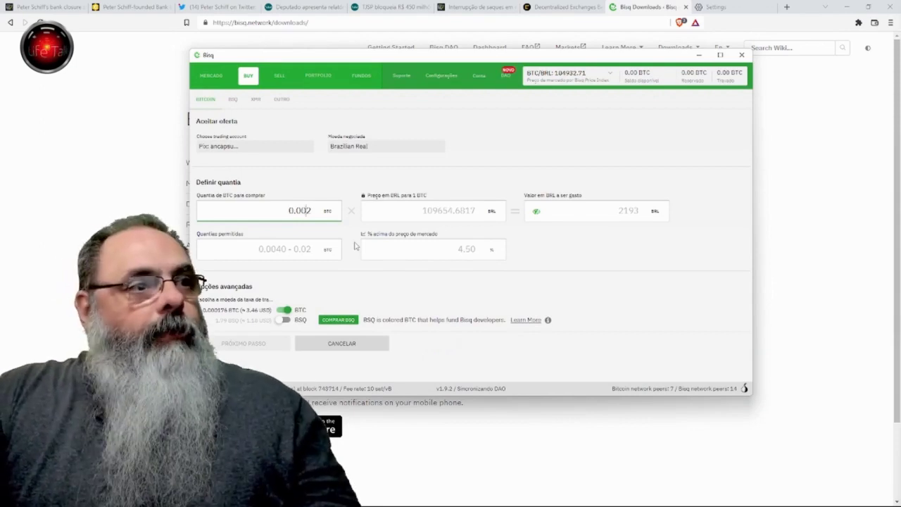
key(Delete)
text(4)
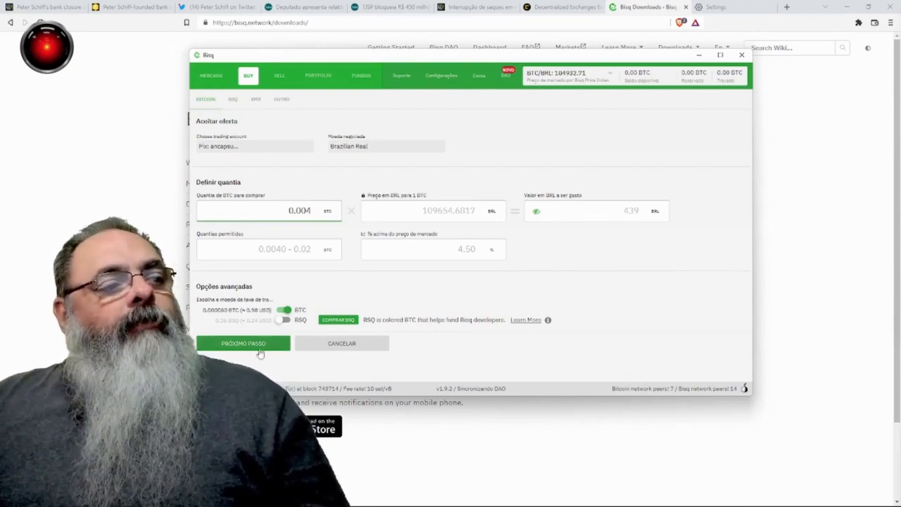
click(260, 343)
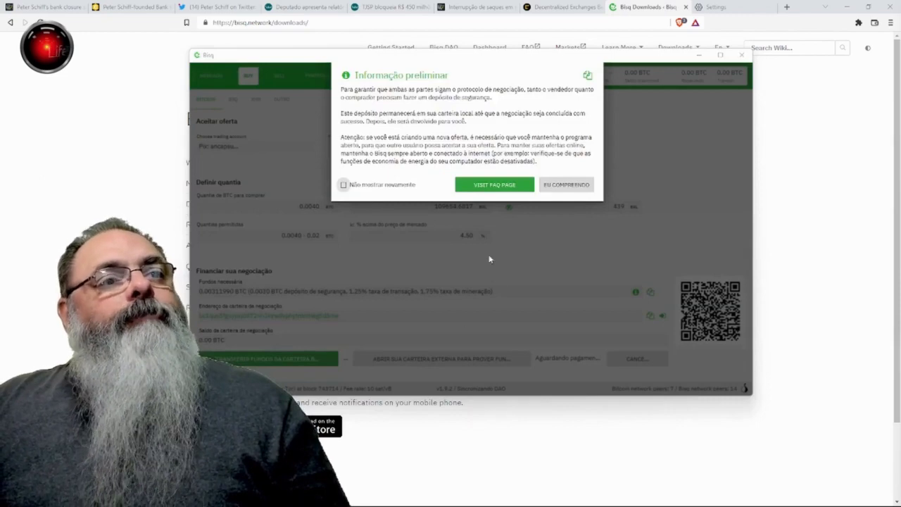
Step: Close the preliminary information notice and view Sell BTC offers in US Dollar
key(Escape)
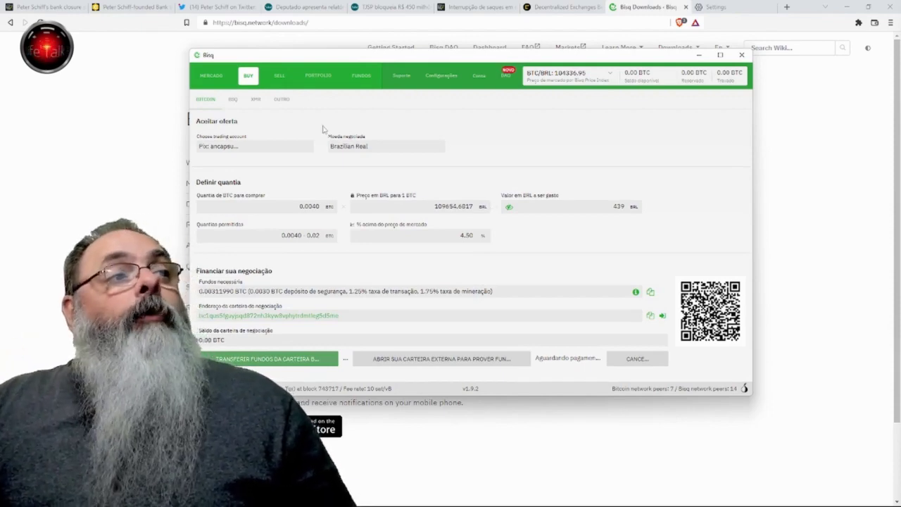
click(278, 75)
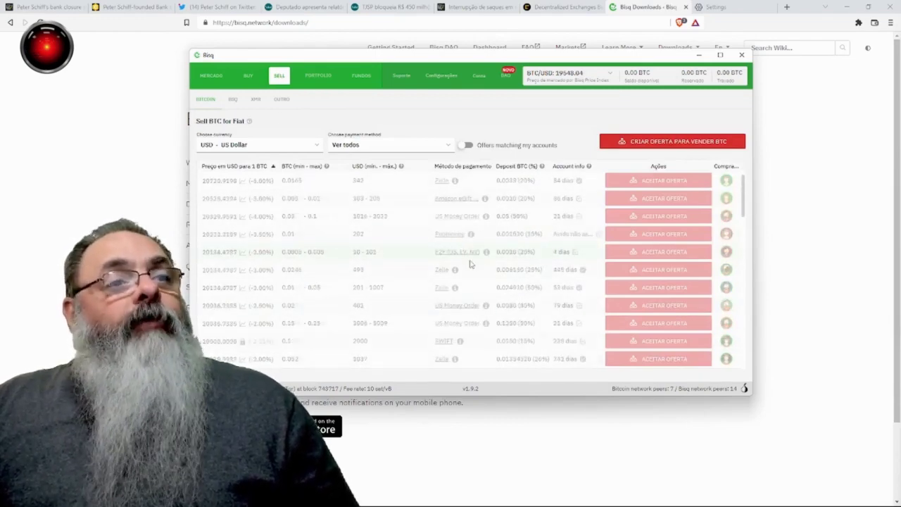
Step: Filter the sell offers list to BRL - Brazilian Real
click(317, 144)
click(328, 191)
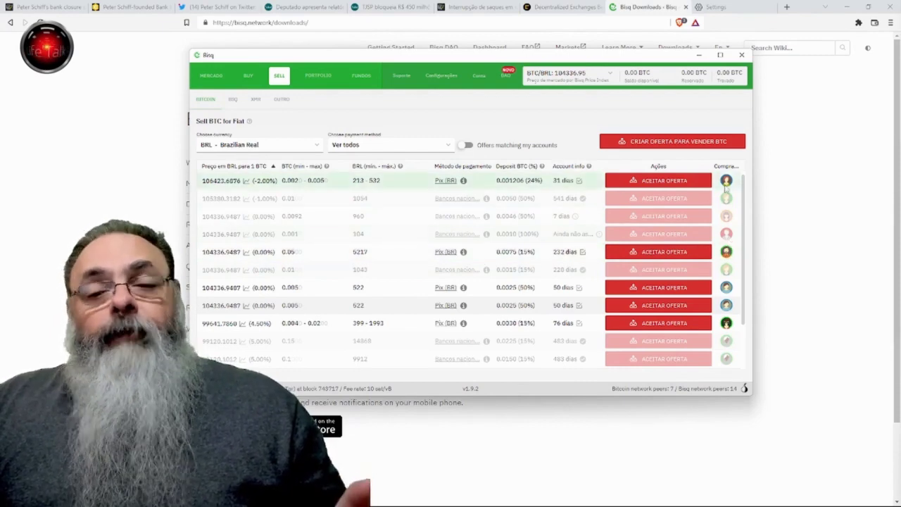
mouse_move(726, 188)
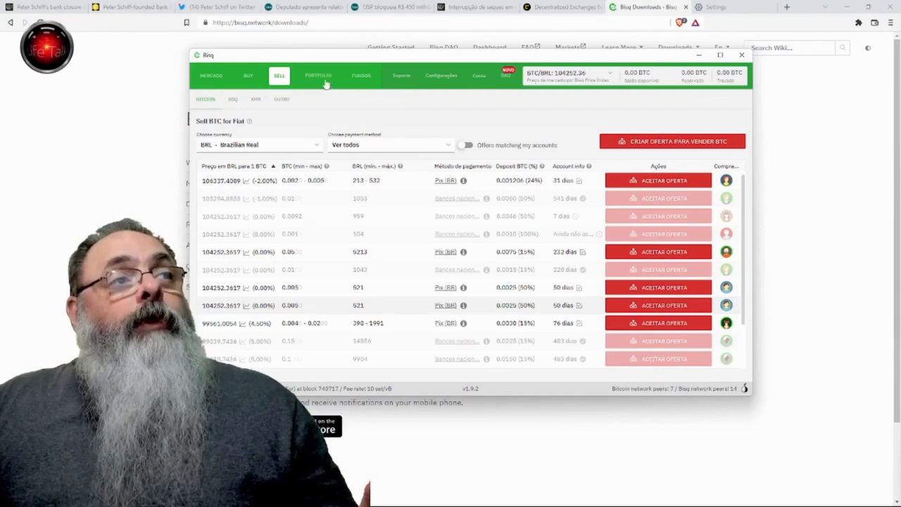
Step: Switch between Mercado, BUY and SELL views, ending on the Mercado BRL order book
click(209, 76)
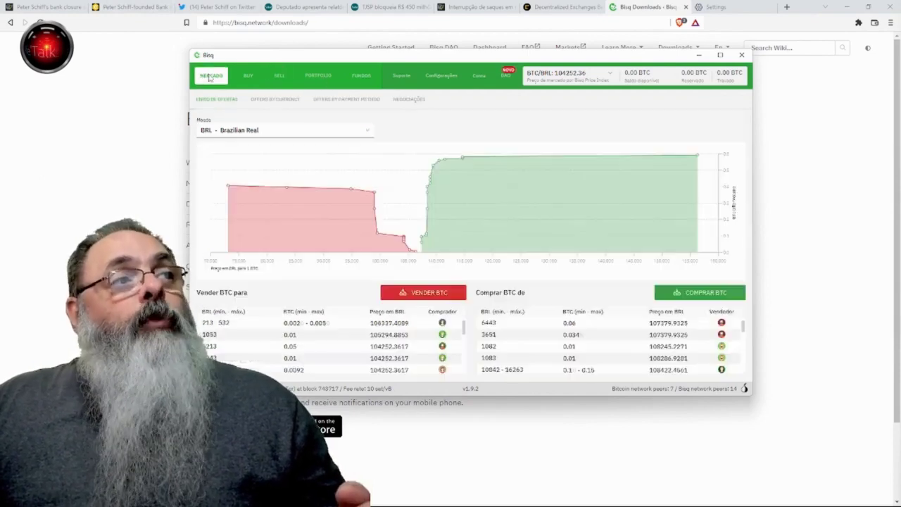
click(247, 75)
click(274, 78)
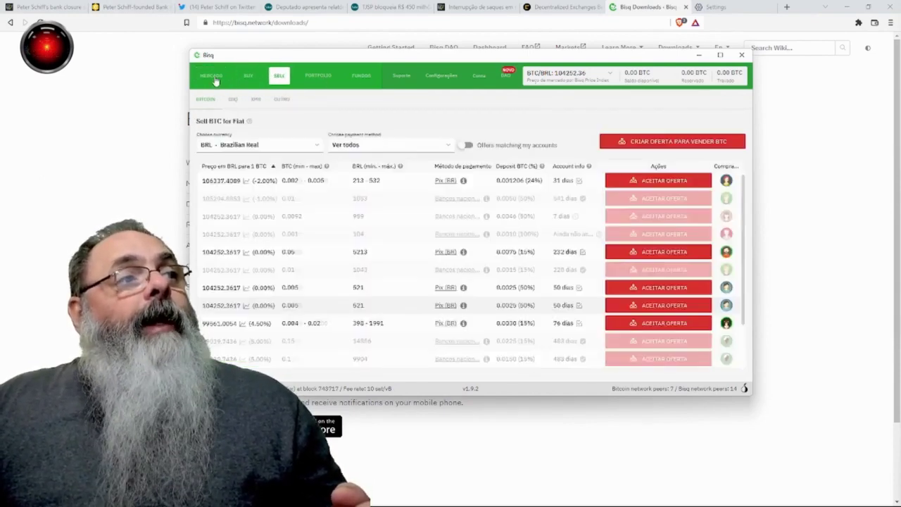
click(214, 79)
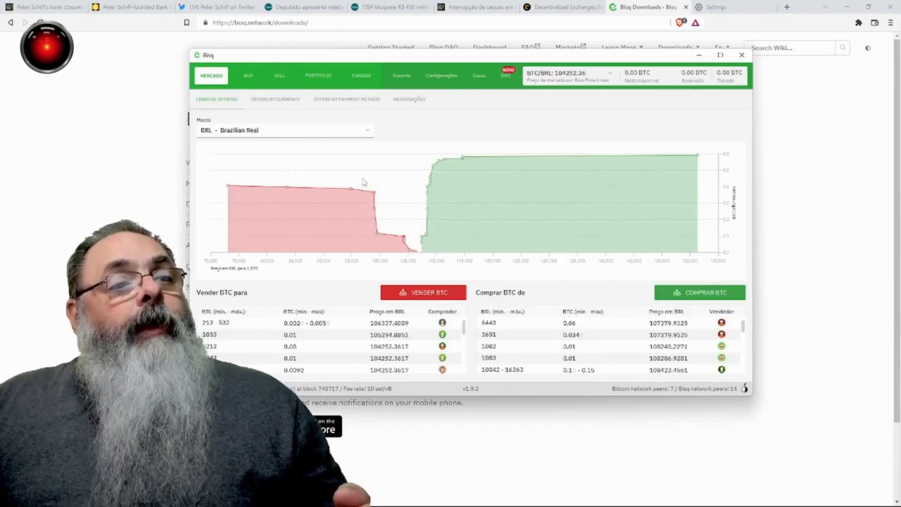